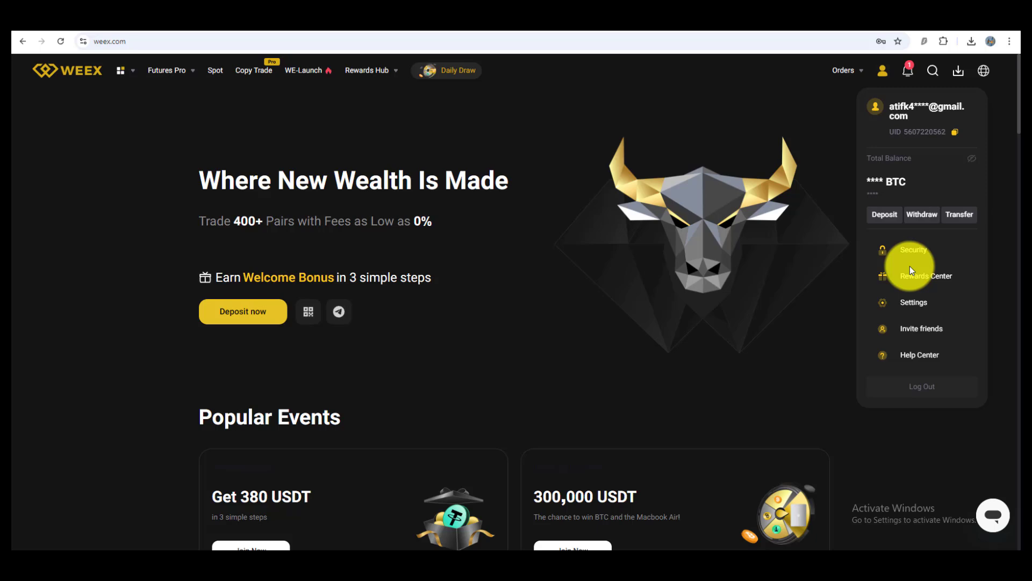
Go to the account's Security settings page and highlight the Fund code entry.
click(911, 303)
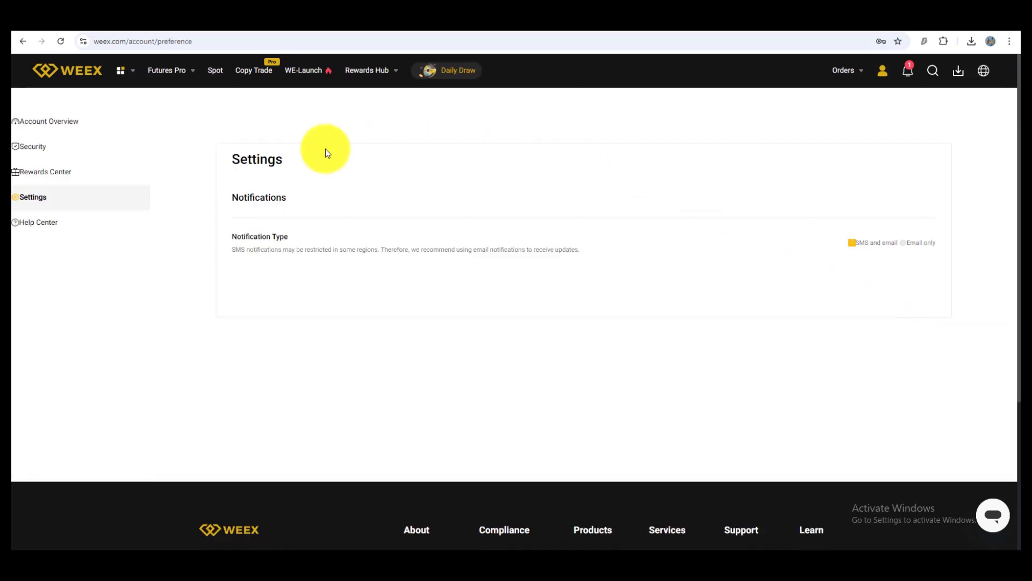
click(36, 148)
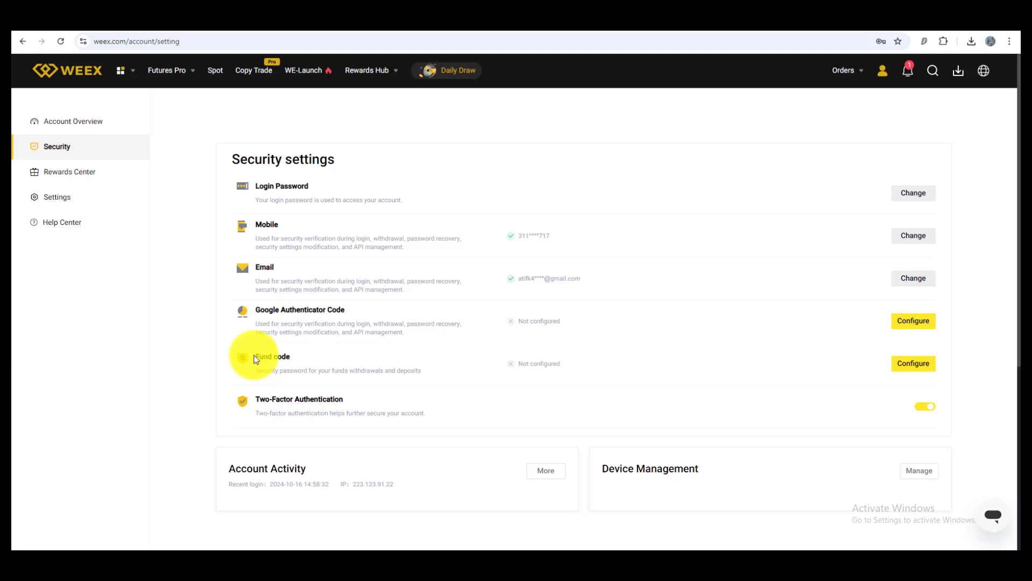
drag(255, 357, 288, 355)
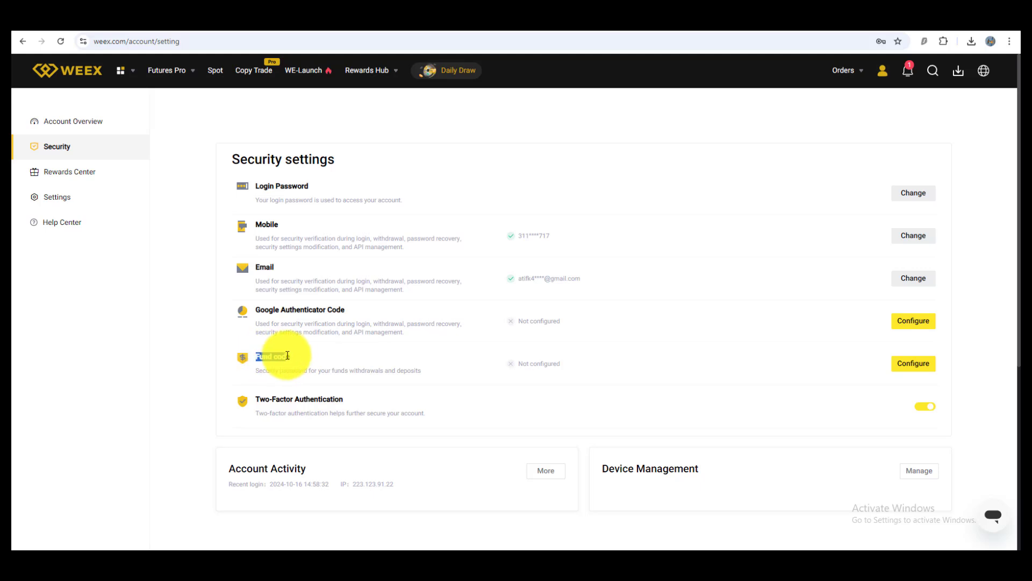
Open the fund code form, enter a six-digit code and its confirmation, and submit.
click(929, 369)
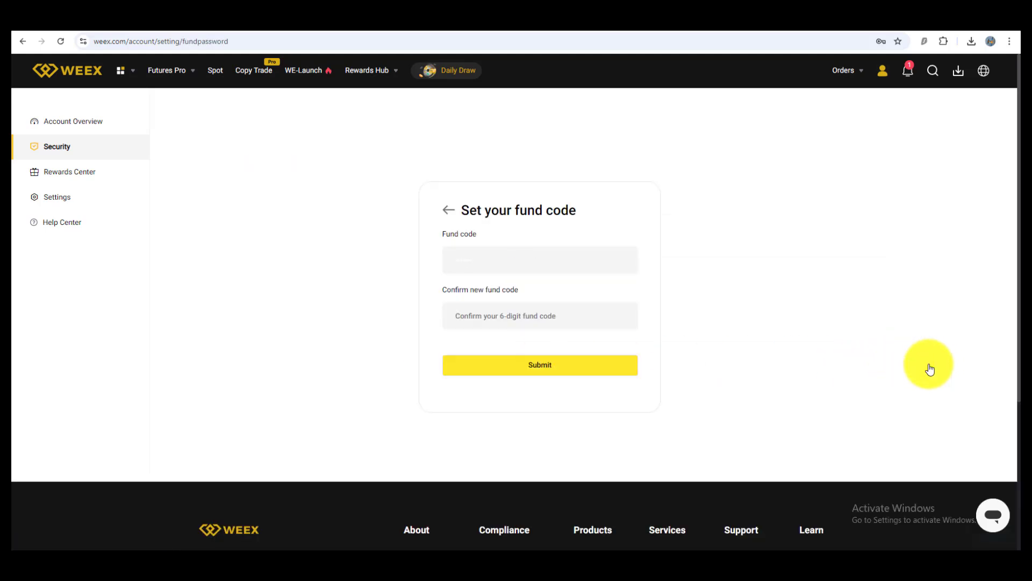
click(460, 257)
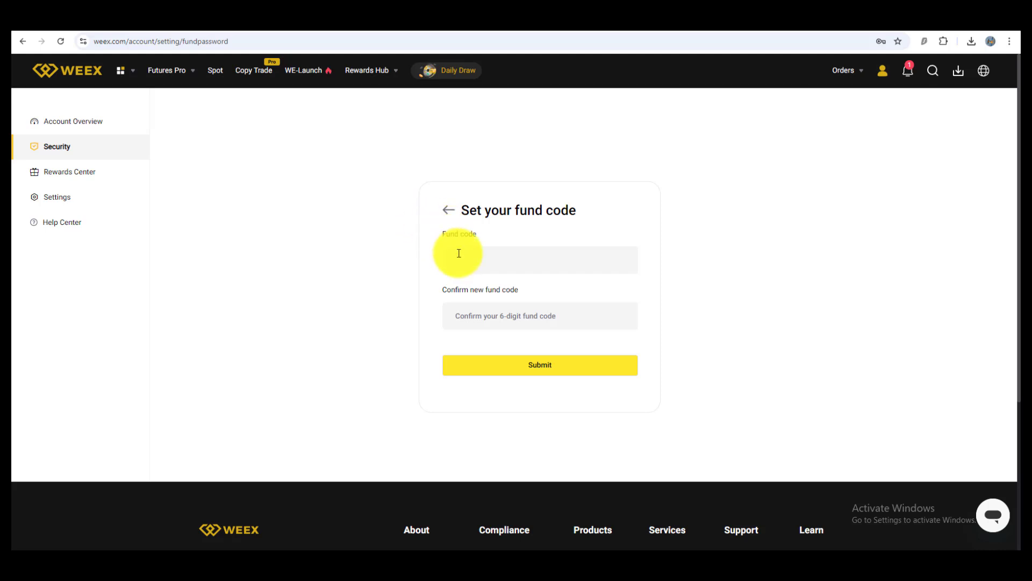
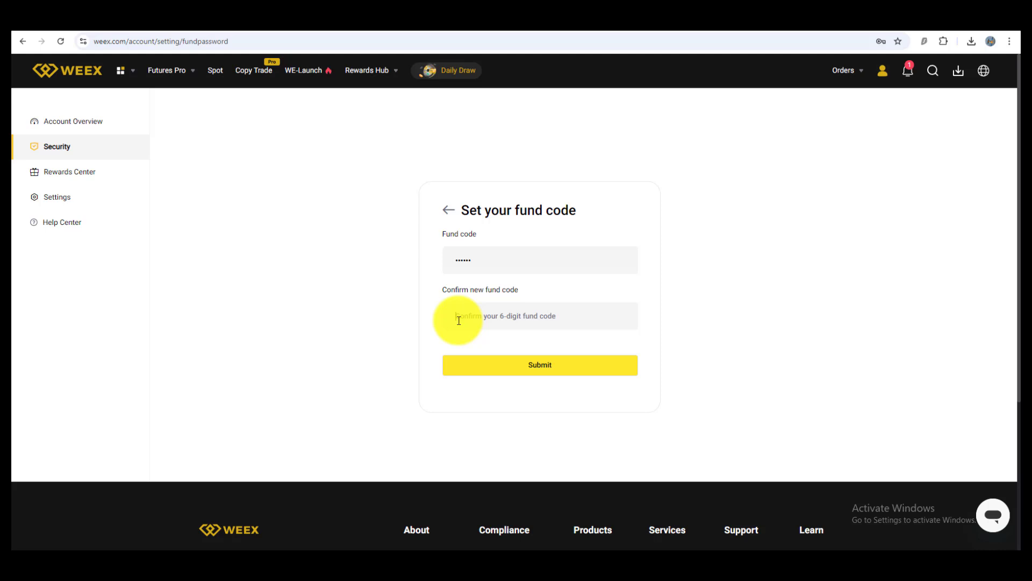
click(458, 320)
click(486, 372)
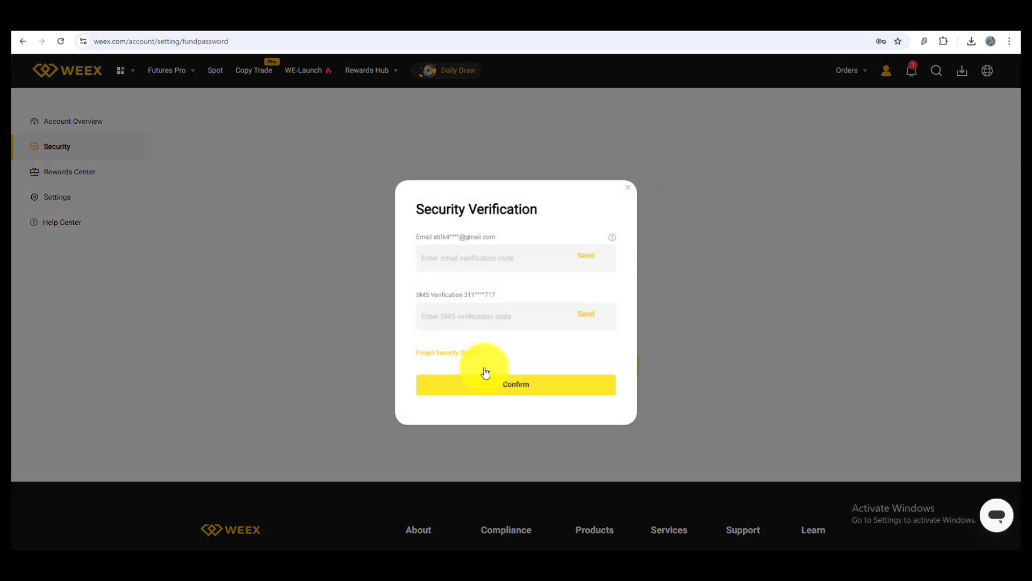
Request both the email and the SMS verification codes in the Security Verification dialog.
click(589, 258)
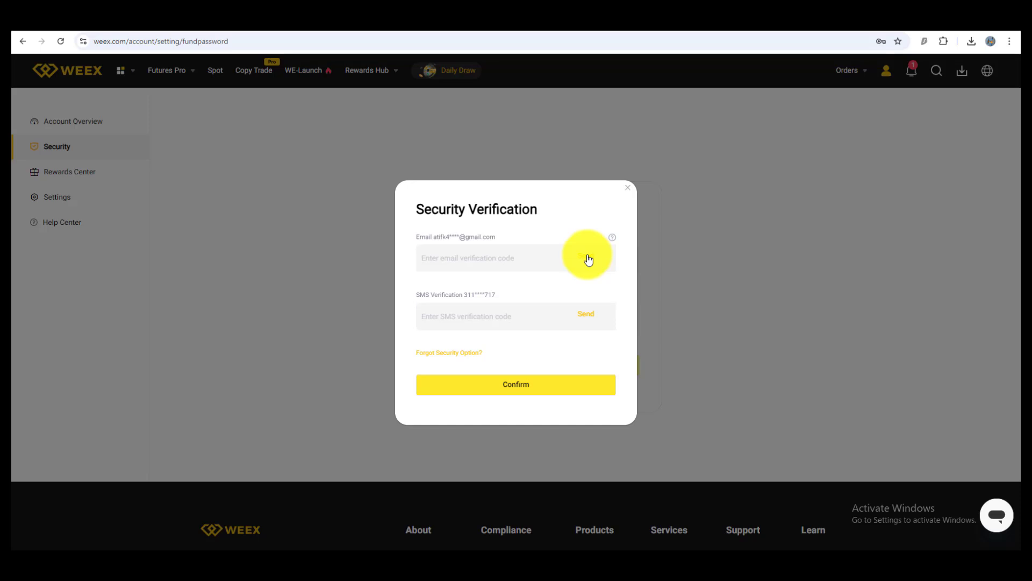
click(584, 313)
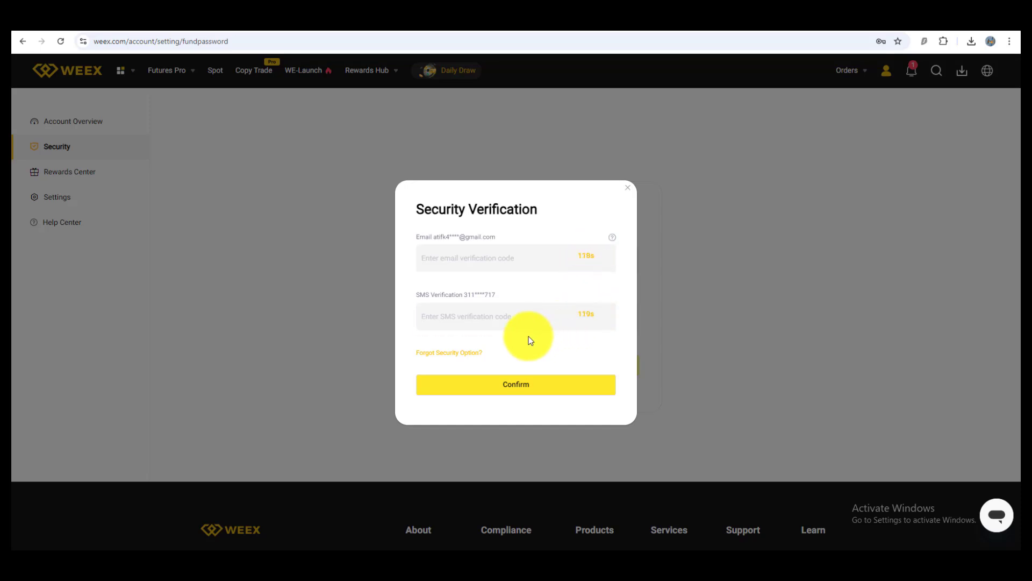